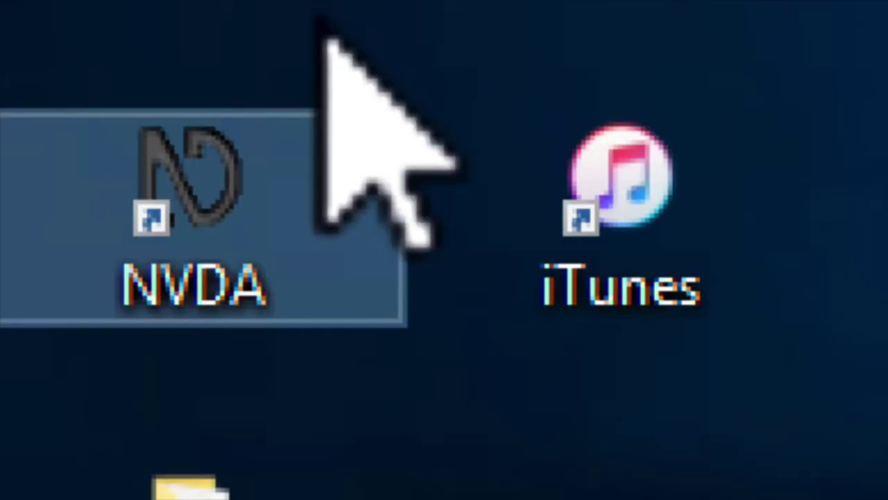
Launch the NVDA screen reader from its desktop shortcut
{"action": "left_click", "coordinate": [268, 136]}
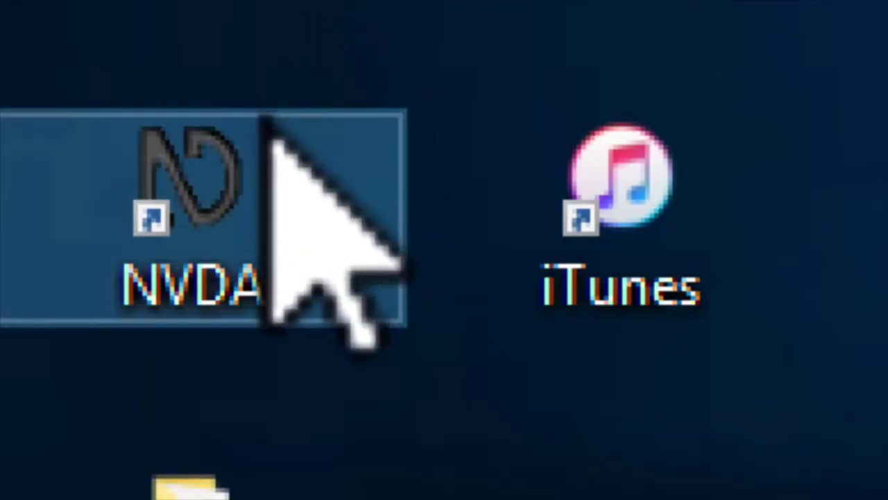
{"action": "double_click", "coordinate": [243, 170]}
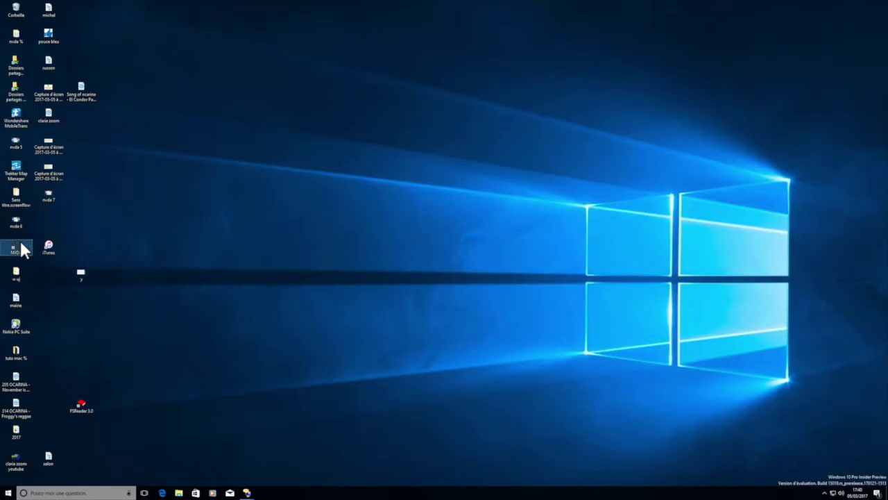
{"action": "key", "text": "XF86AudioRaiseVolume"}
Open the NVDA menu and go through its entries from Préférences to Quitter
{"action": "key", "text": "insert+n"}
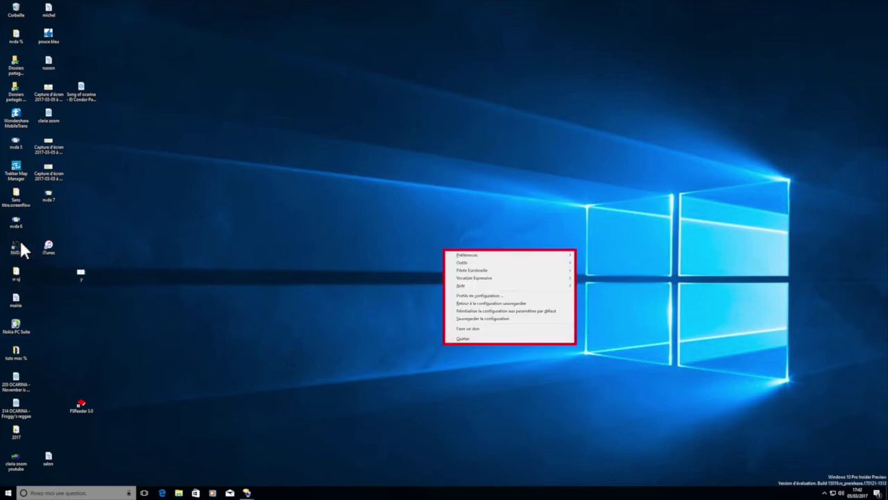
{"action": "key", "text": "Down"}
{"action": "key", "text": "Down"}
{"action": "key", "text": "Down"}
{"action": "key", "text": "Down"}
{"action": "key", "text": "Down"}
{"action": "key", "text": "Down"}
{"action": "key", "text": "Down"}
{"action": "key", "text": "Down"}
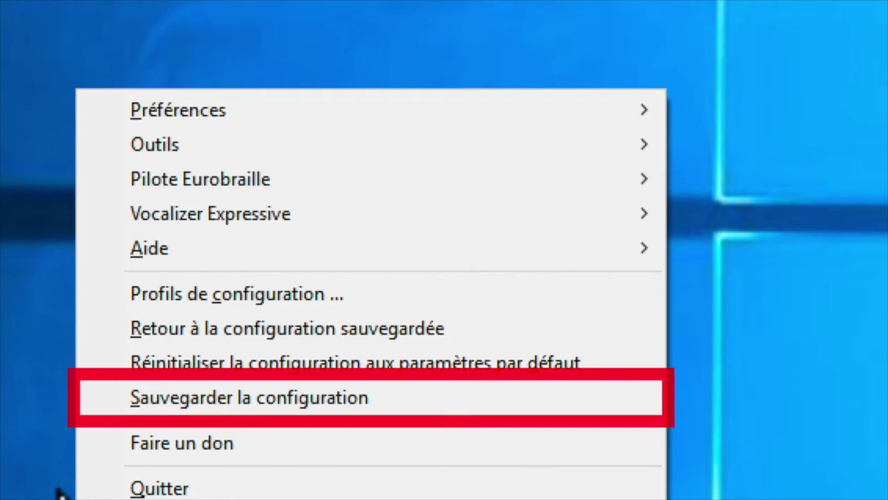
{"action": "key", "text": "Down"}
{"action": "key", "text": "Down"}
{"action": "key", "text": "Down"}
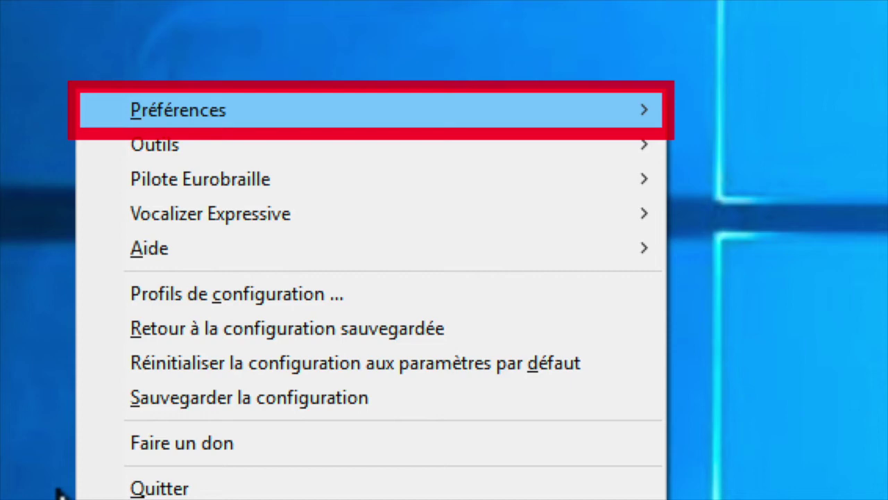
{"action": "key", "text": "Down"}
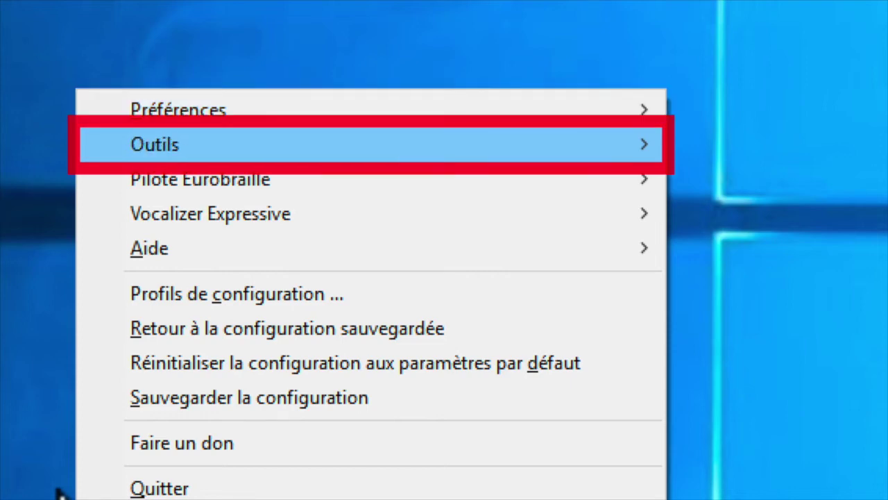
{"action": "key", "text": "Down"}
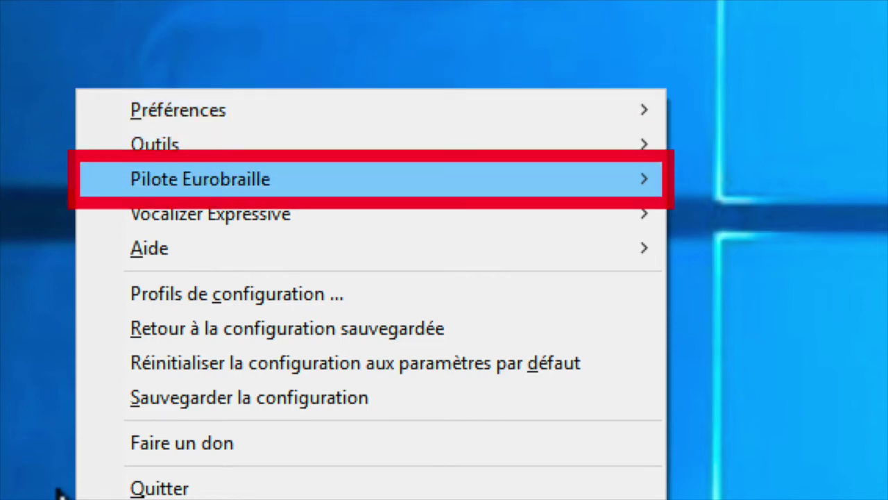
{"action": "key", "text": "Down"}
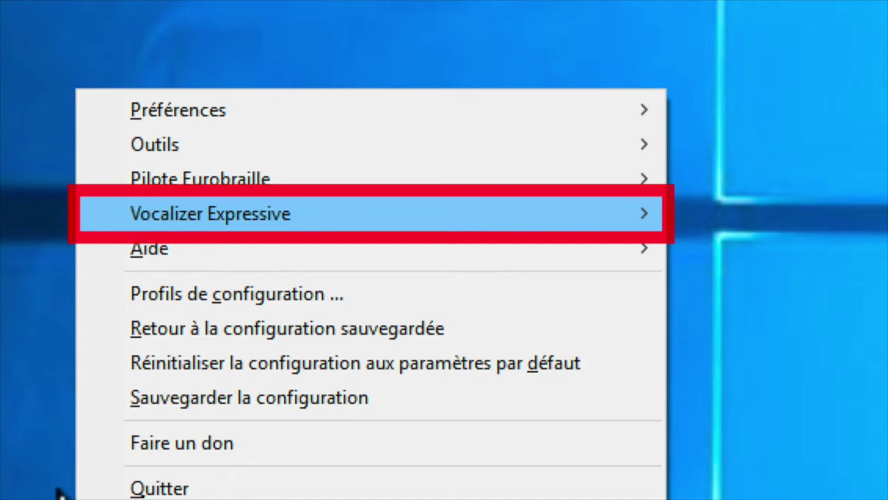
{"action": "key", "text": "Down"}
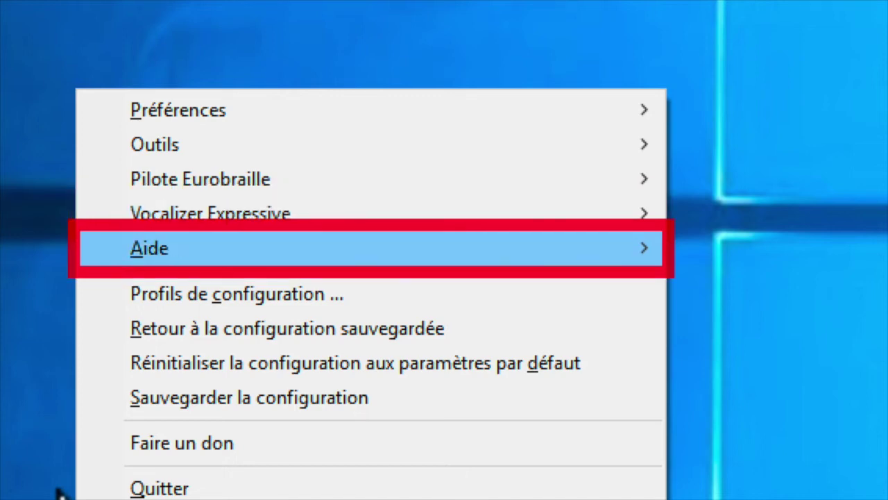
{"action": "key", "text": "Down"}
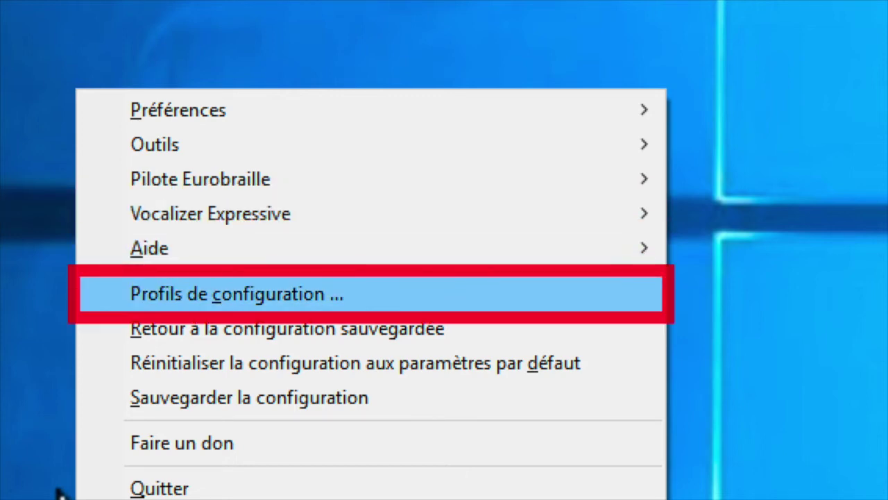
{"action": "key", "text": "Down"}
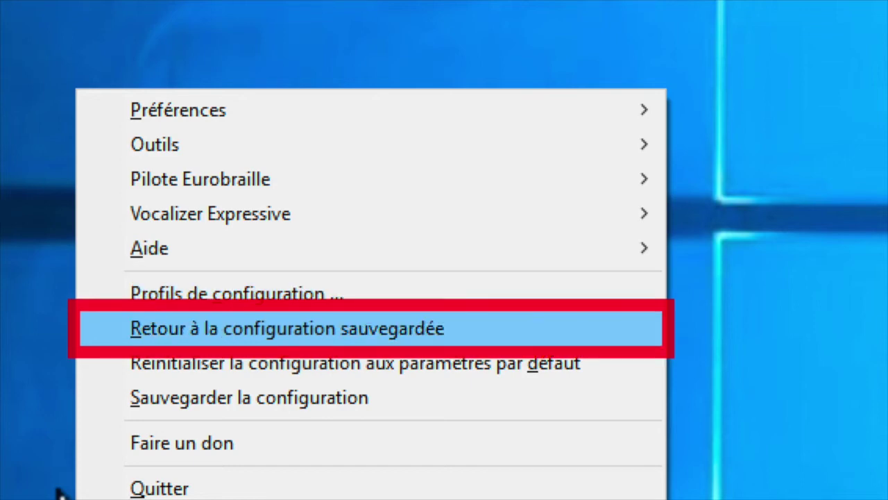
{"action": "key", "text": "Down"}
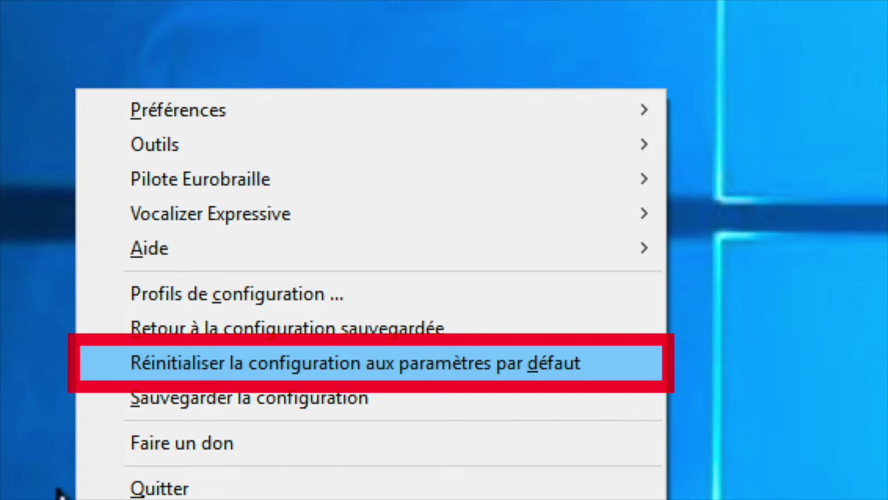
{"action": "key", "text": "Down"}
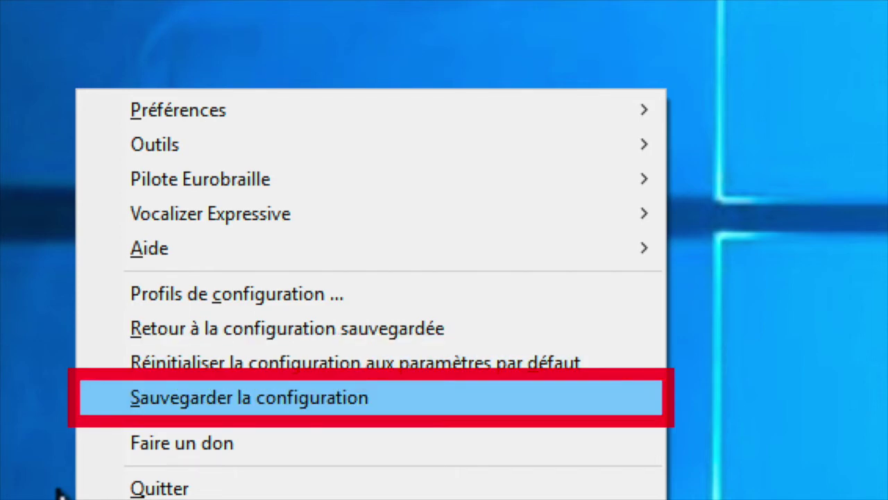
{"action": "key", "text": "Down"}
{"action": "key", "text": "Down"}
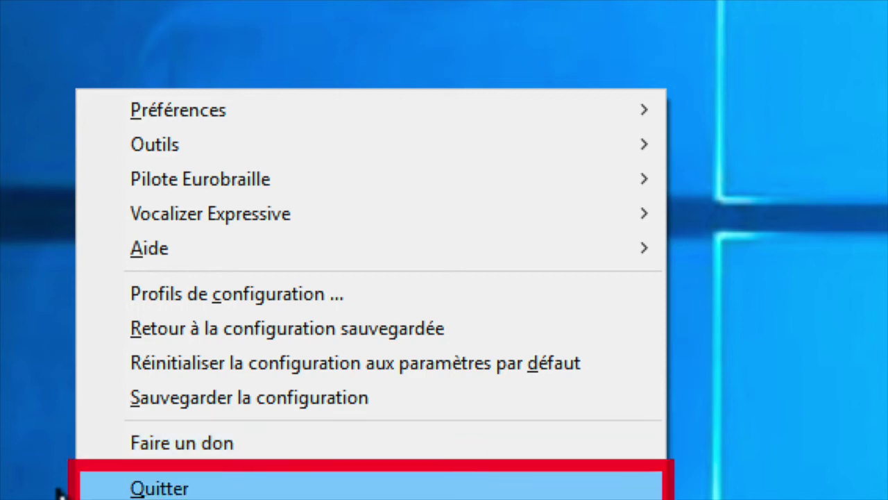
{"action": "key", "text": "Down"}
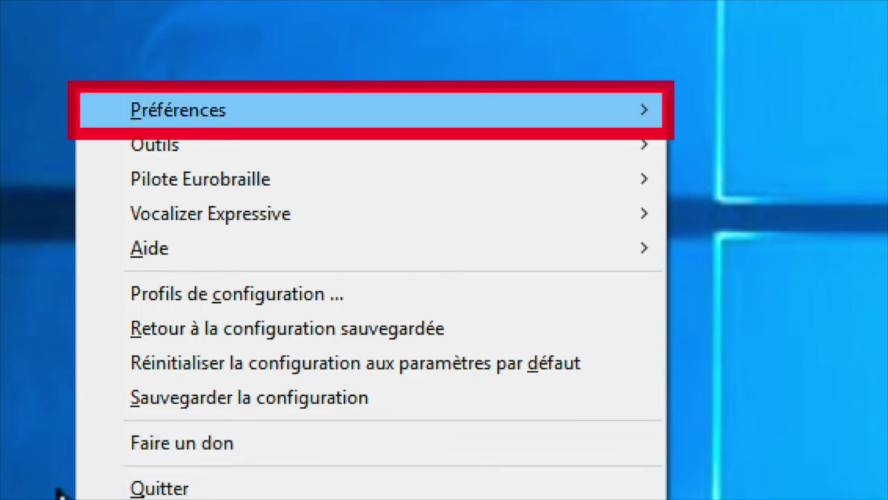
Examine the Outils commands of NVDA, from Voir le journal to Rechargement des modules complémentaires
{"action": "key", "text": "Down"}
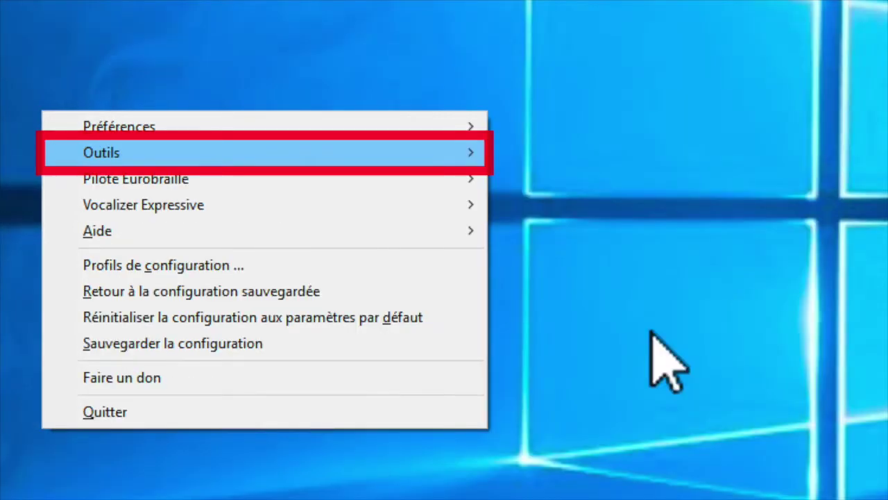
{"action": "key", "text": "Right"}
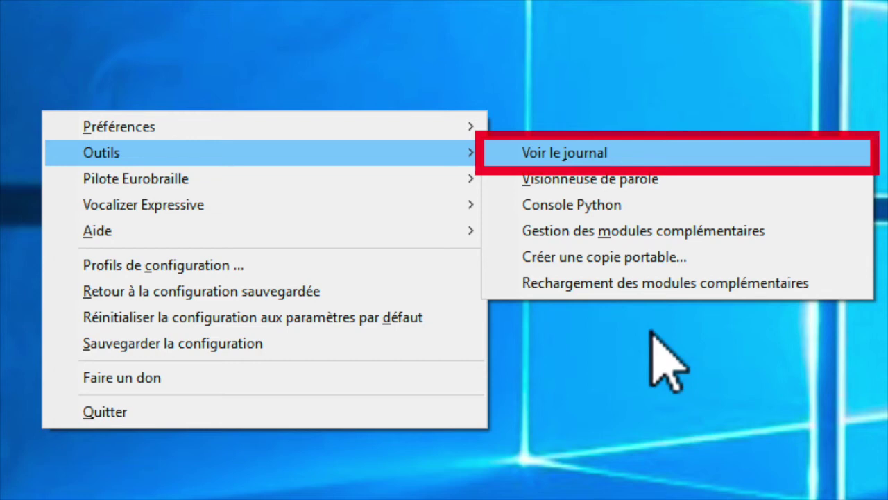
{"action": "key", "text": "Down"}
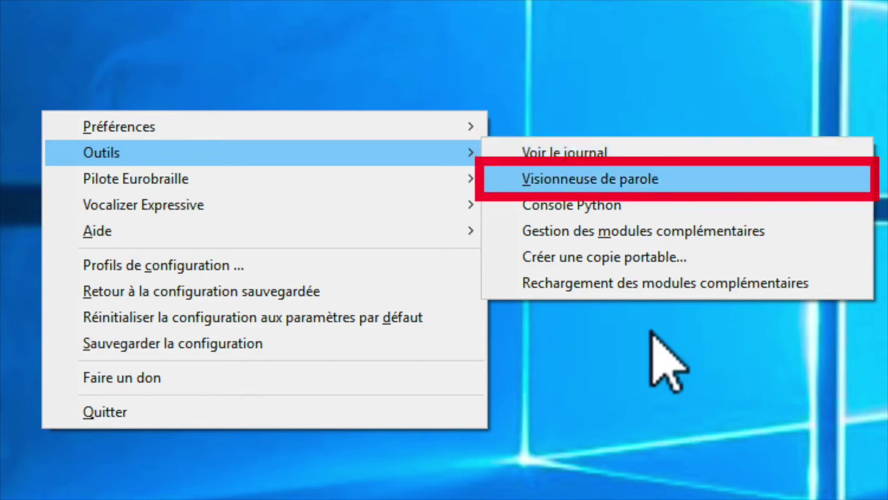
{"action": "key", "text": "Down"}
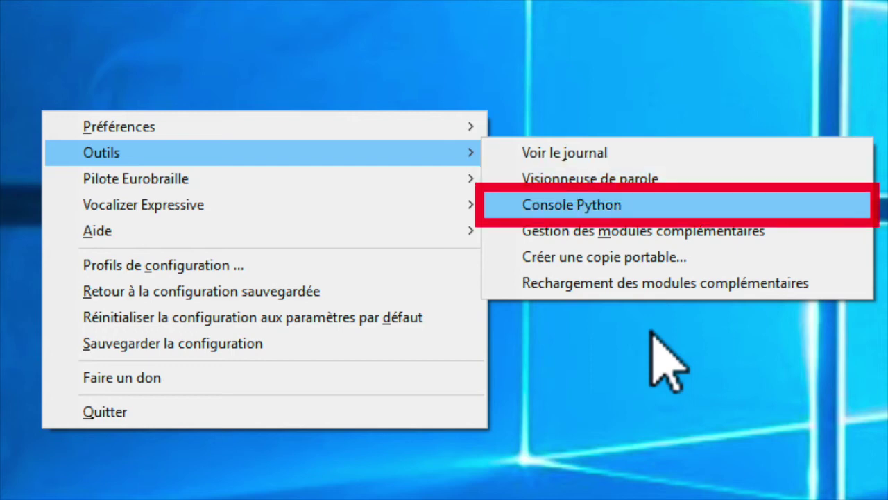
{"action": "key", "text": "Down"}
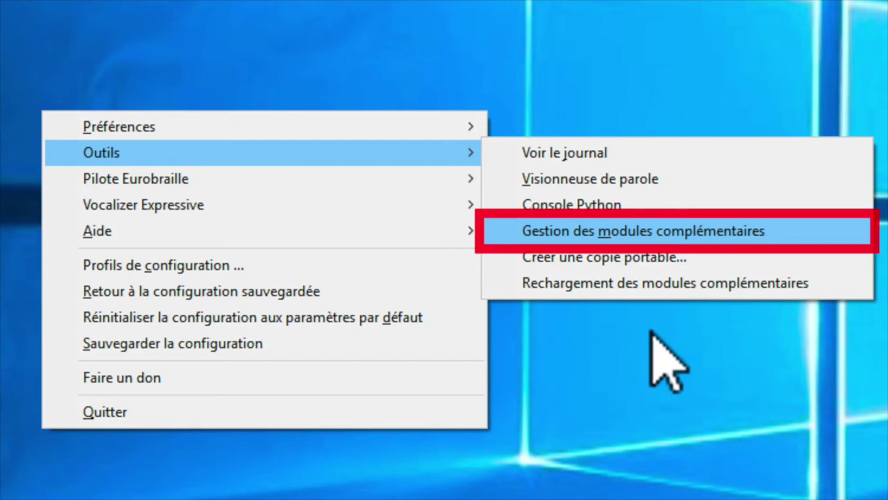
{"action": "key", "text": "Down"}
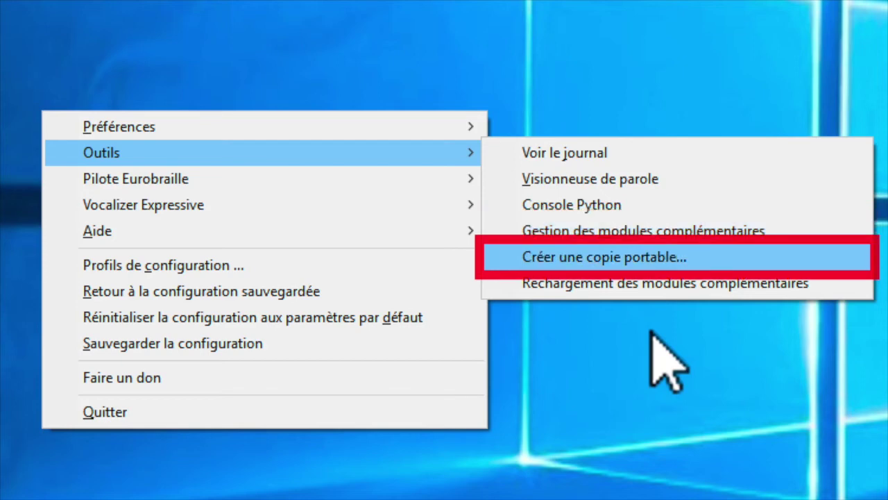
{"action": "key", "text": "Down"}
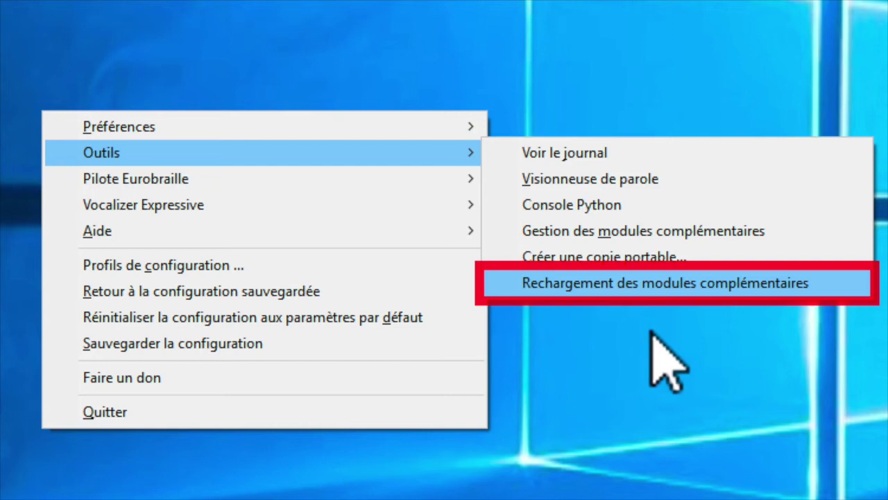
Start creating a portable copy of NVDA and choose USB DISK (E:) as the portable directory
{"action": "key", "text": "Up"}
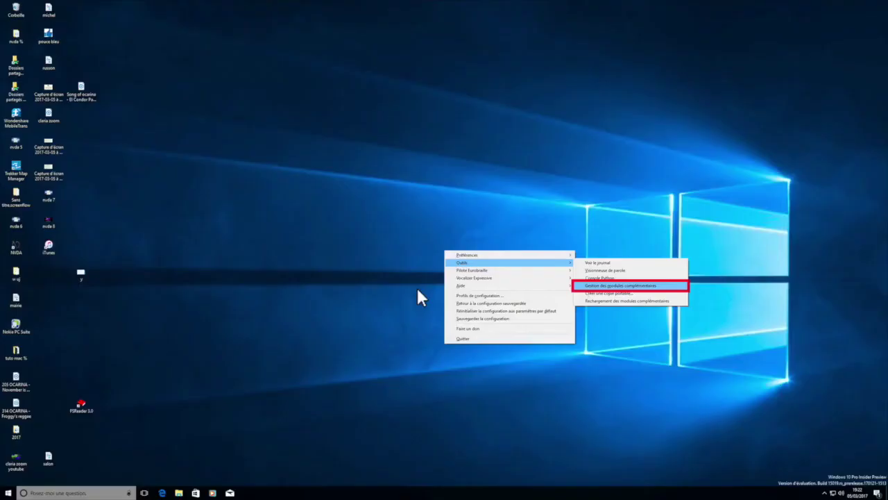
{"action": "key", "text": "Down"}
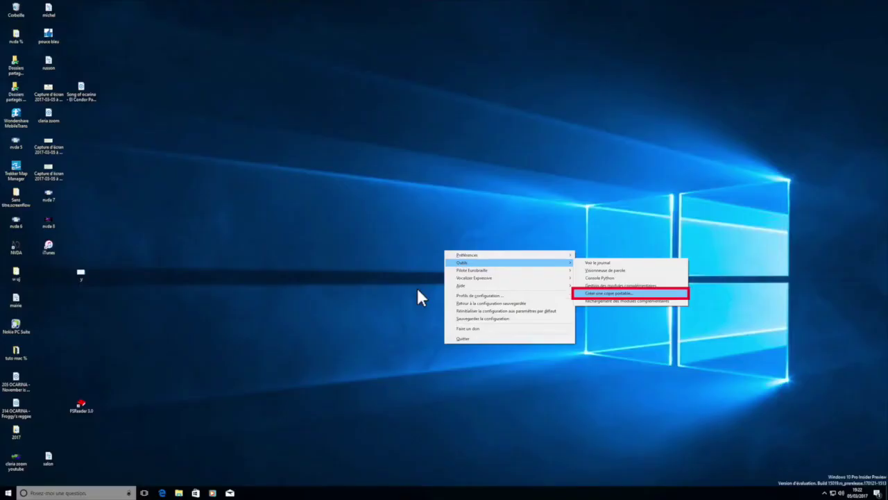
{"action": "key", "text": "Return"}
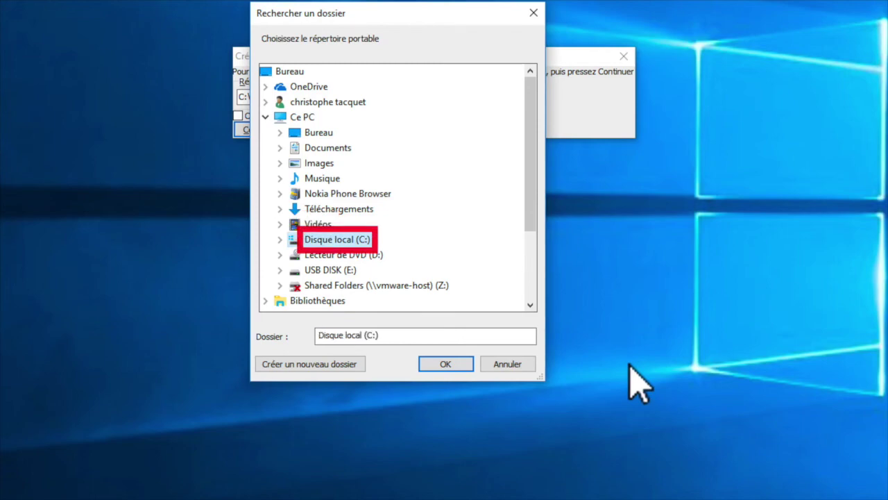
{"action": "key", "text": "Down"}
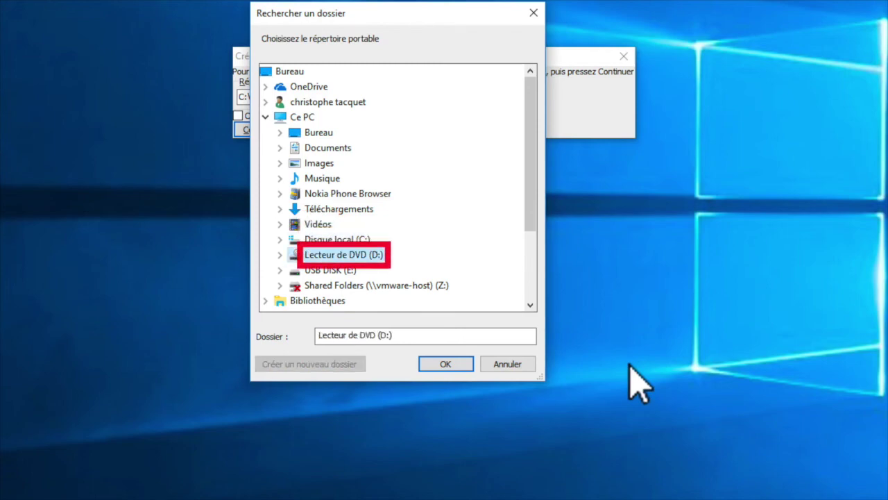
{"action": "key", "text": "Down"}
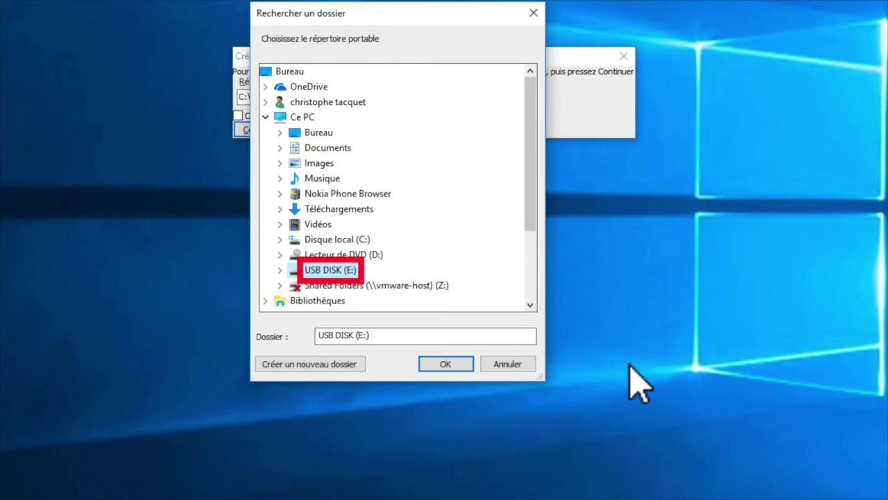
{"action": "key", "text": "Return"}
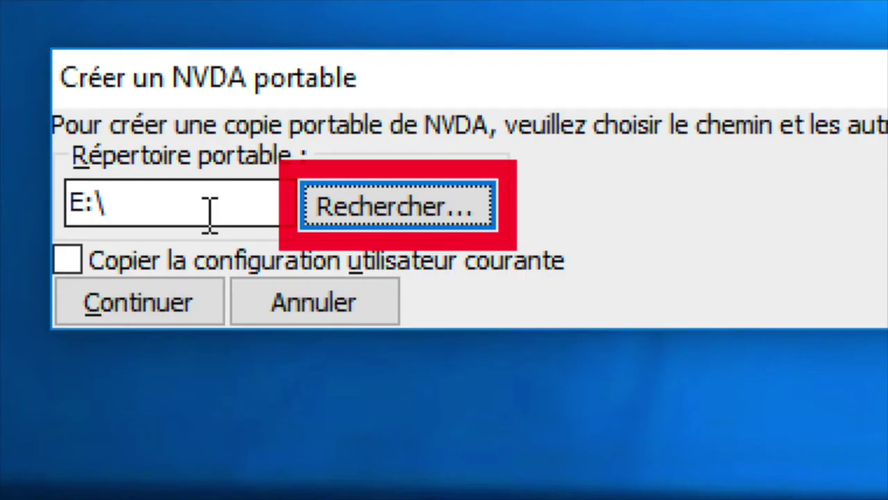
Include the current user configuration in the portable copy and start its creation
{"action": "key", "text": "Tab"}
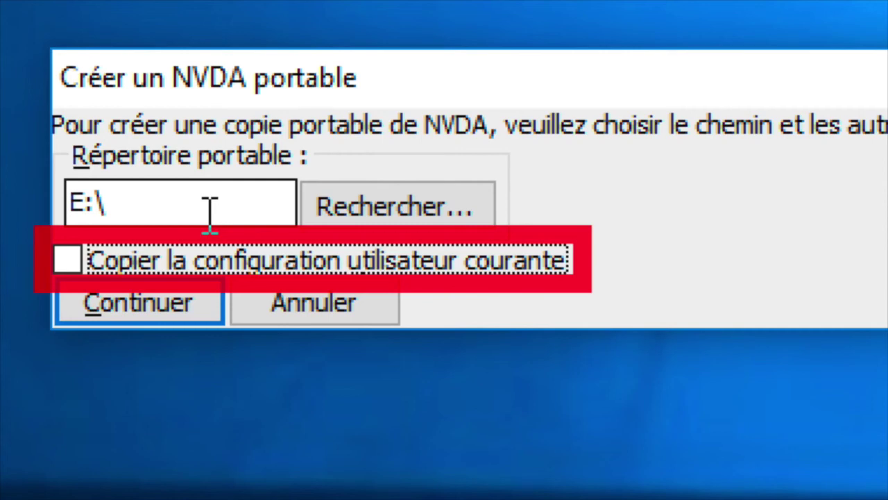
{"action": "key", "text": "space"}
{"action": "key", "text": "Tab"}
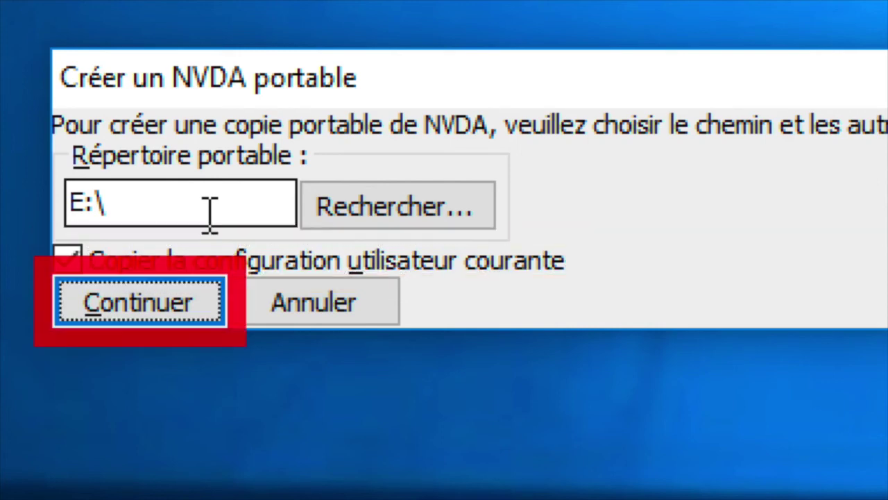
{"action": "key", "text": "Return"}
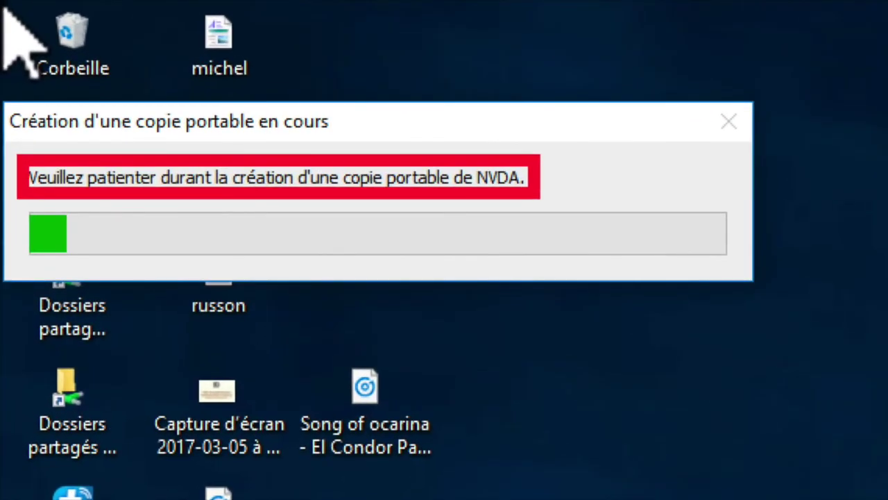
{"action": "mouse_move", "coordinate": [3, 4]}
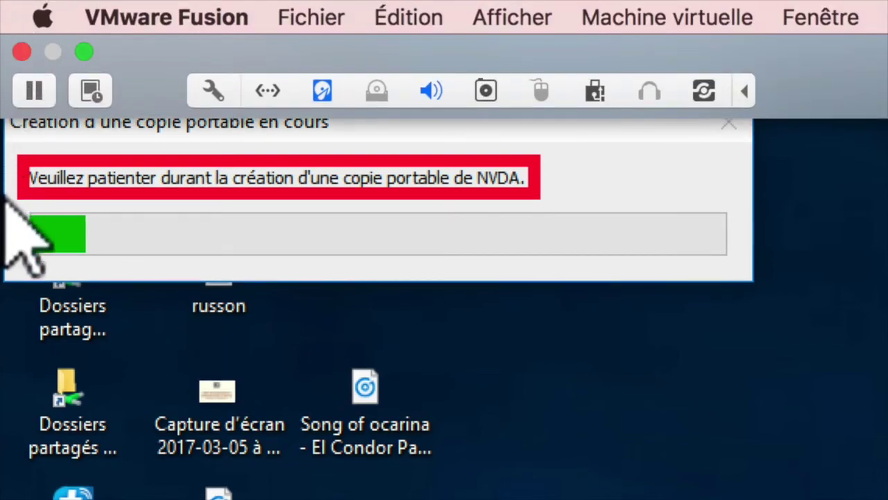